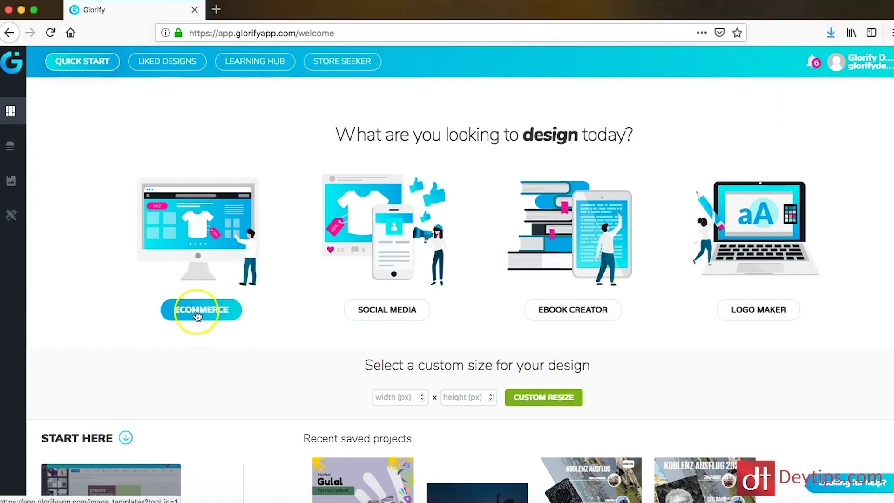
Step: Start an eCommerce design in the EBC Square Image format
click(198, 316)
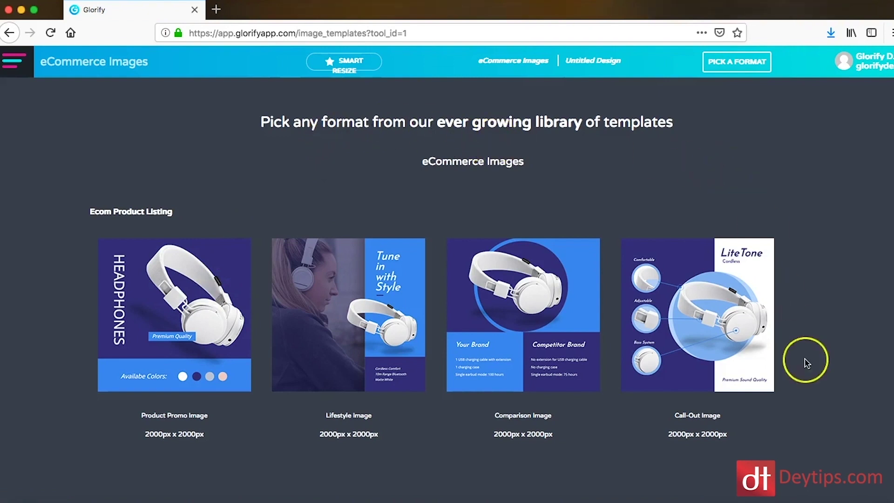
scroll(807, 362, down, 2)
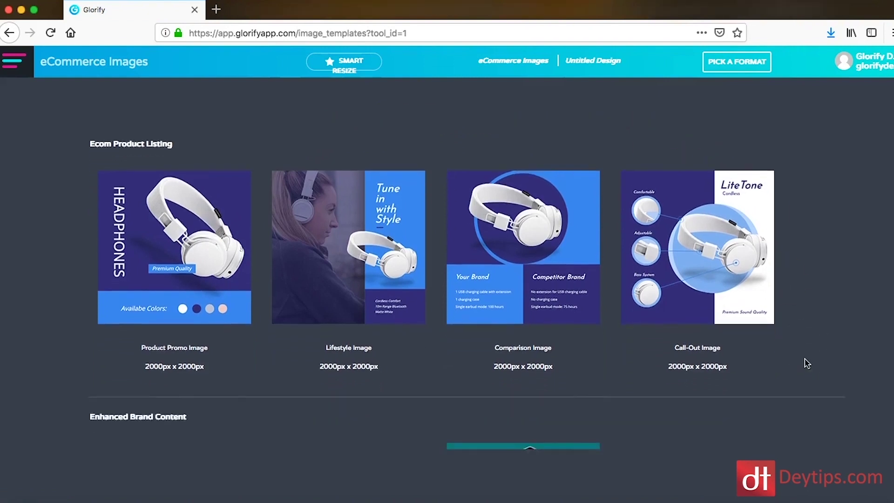
scroll(807, 363, down, 2)
scroll(807, 363, down, 5)
scroll(807, 363, down, 3)
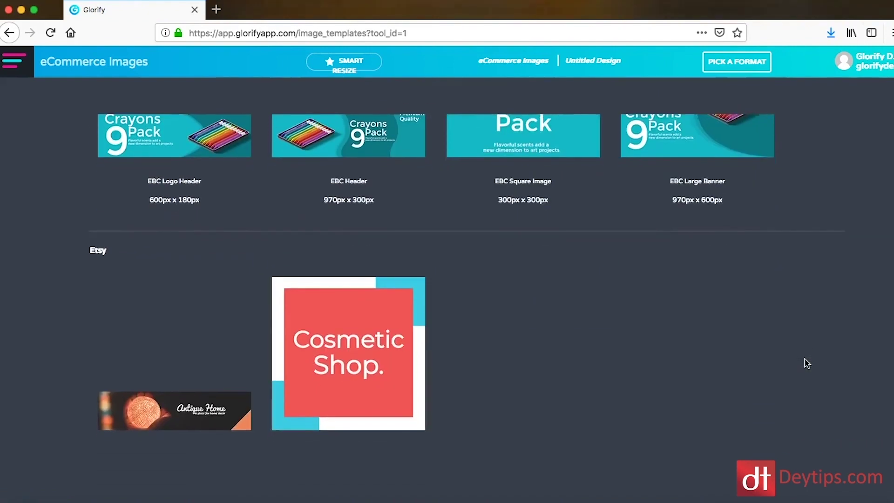
scroll(807, 362, down, 2)
scroll(807, 363, down, 3)
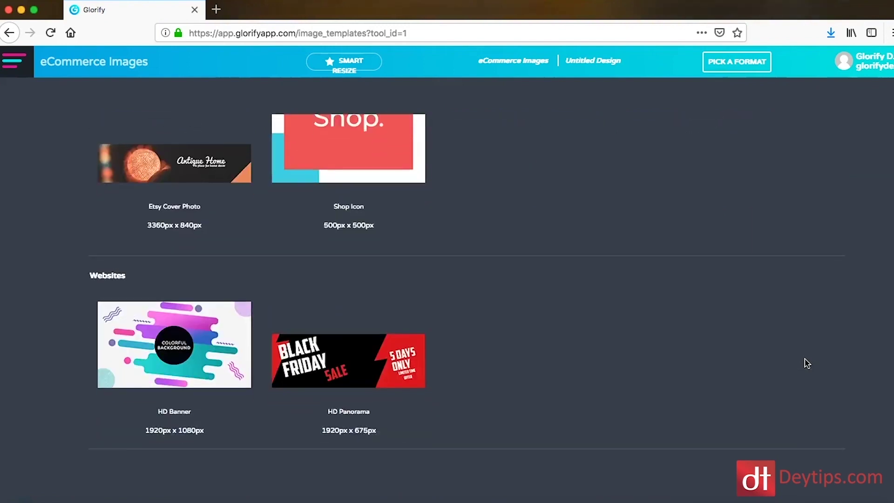
scroll(807, 362, up, 5)
scroll(806, 362, up, 2)
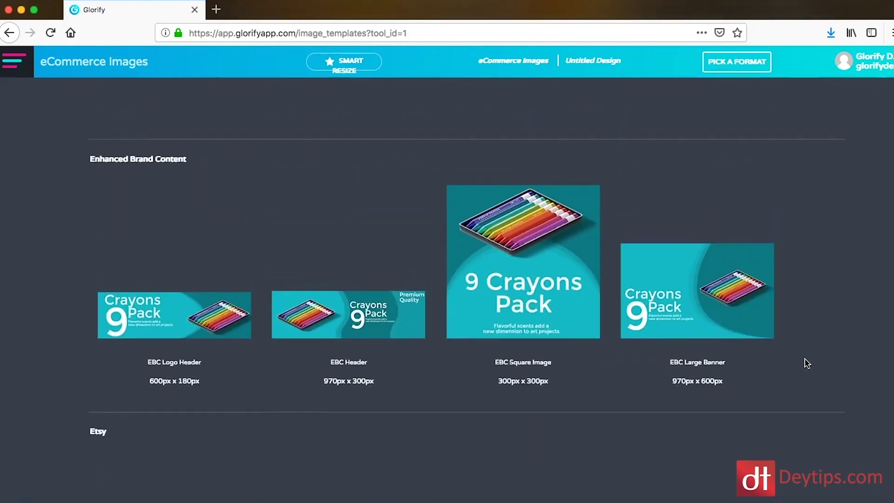
click(524, 270)
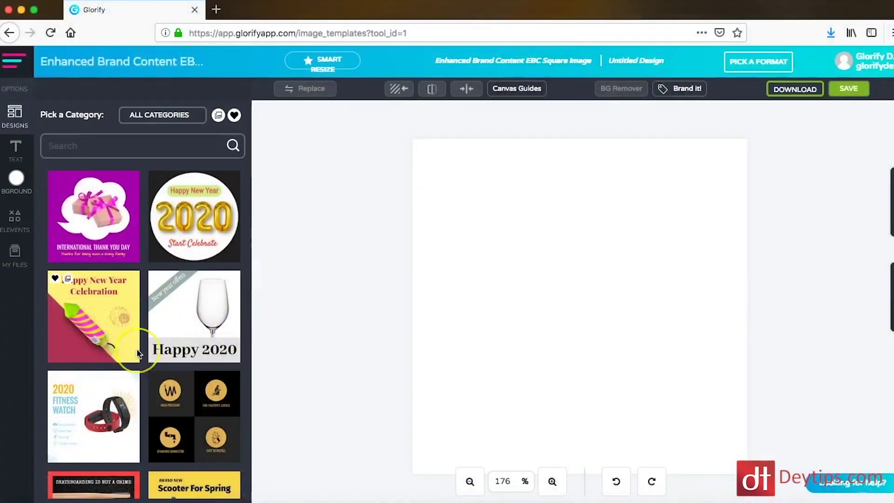
scroll(137, 351, down, 2)
scroll(136, 353, down, 3)
scroll(138, 354, down, 1)
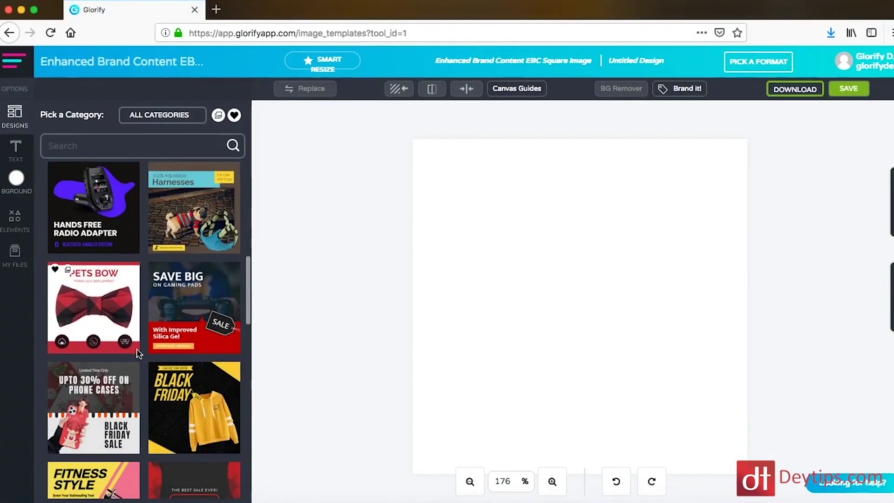
scroll(138, 354, up, 2)
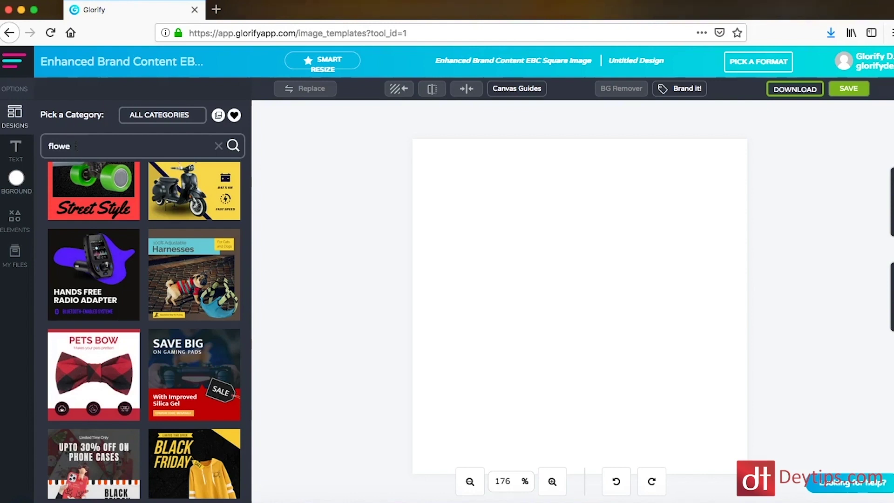
Step: Search templates for 'flowers', clear the search, and load the Hands Free Radio Adapter template
key(Return)
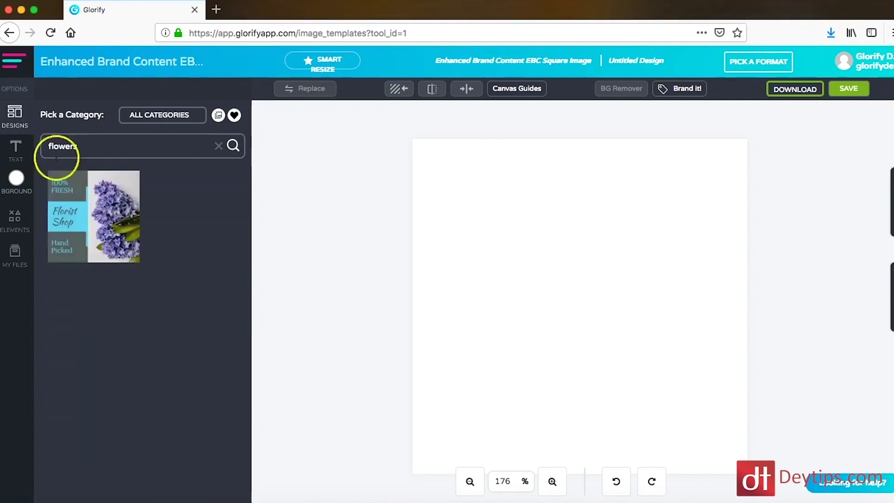
mouse_move(94, 217)
click(115, 235)
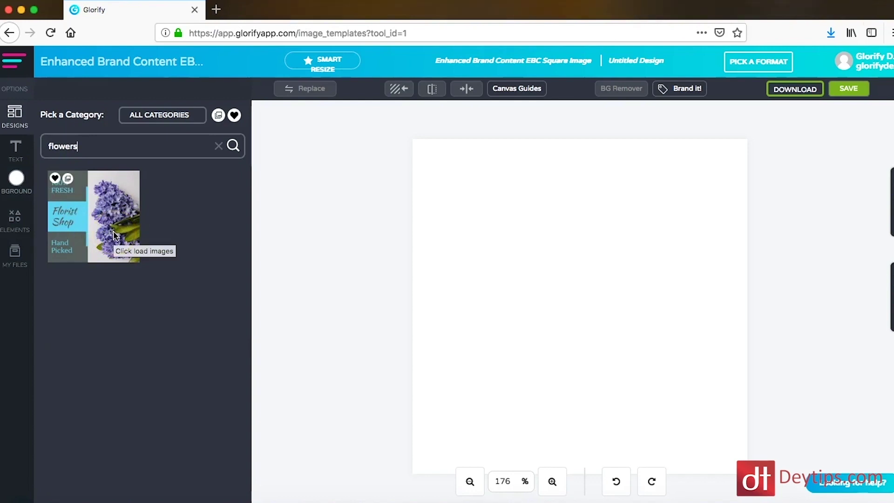
click(215, 152)
scroll(203, 264, down, 2)
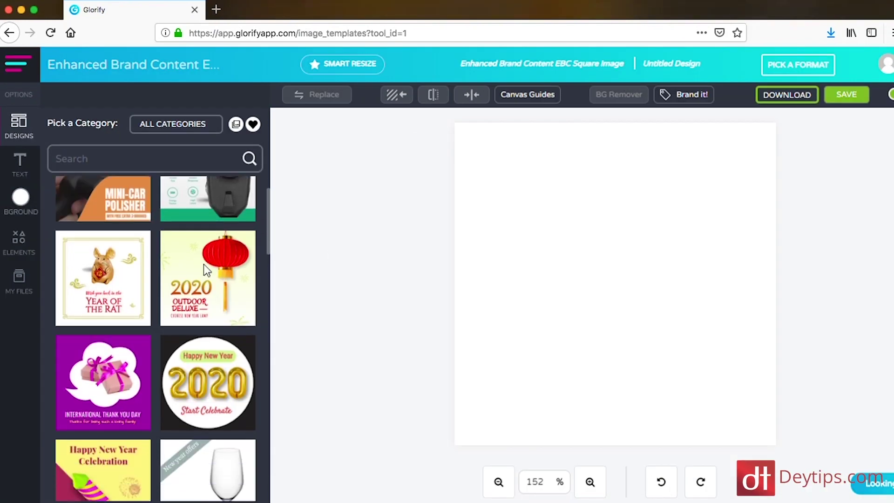
scroll(203, 264, down, 2)
scroll(203, 264, down, 2)
scroll(203, 264, down, 2)
scroll(203, 265, down, 3)
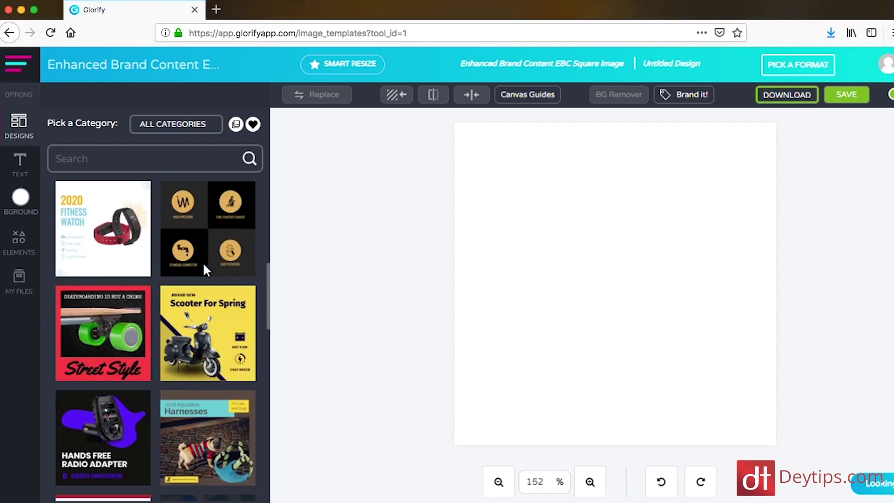
scroll(204, 264, down, 2)
scroll(204, 264, down, 1)
click(108, 293)
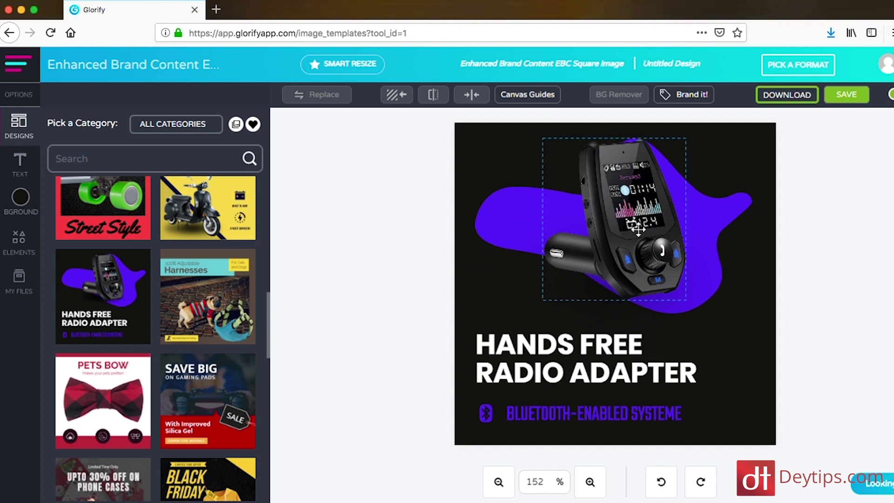
Step: Replace the radio adapter photo with the uploaded sneaker photo and enlarge it
click(636, 227)
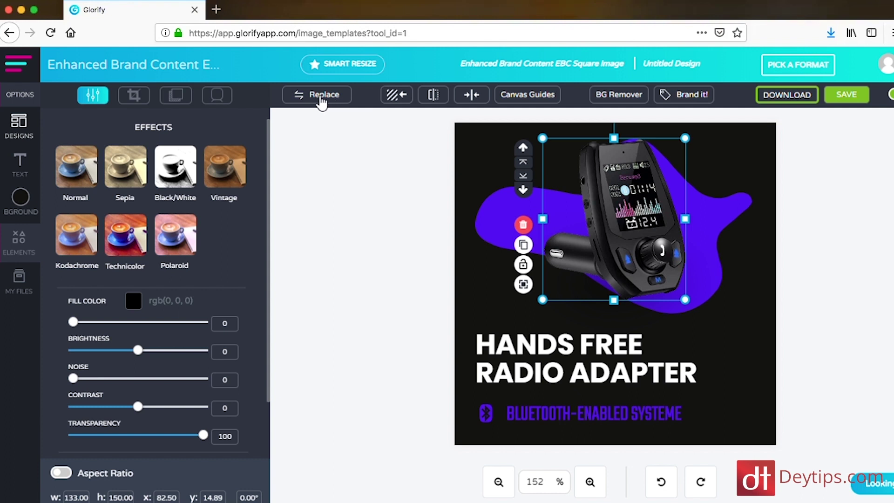
click(322, 97)
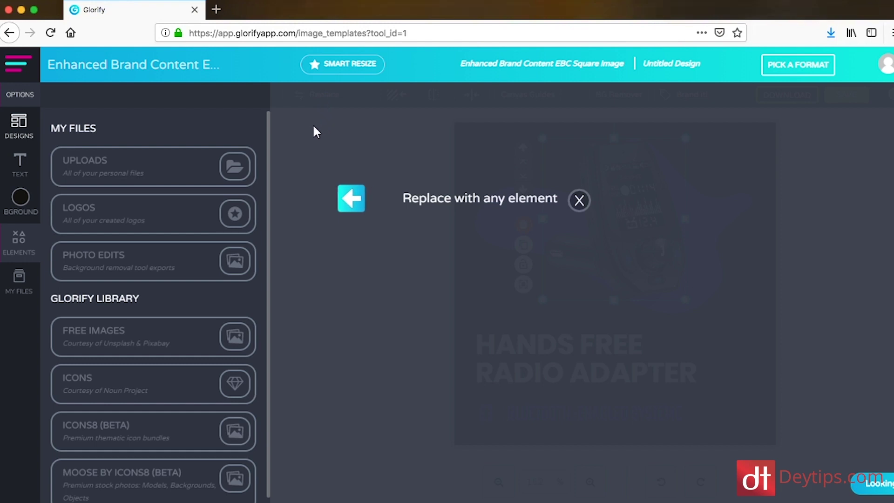
click(253, 173)
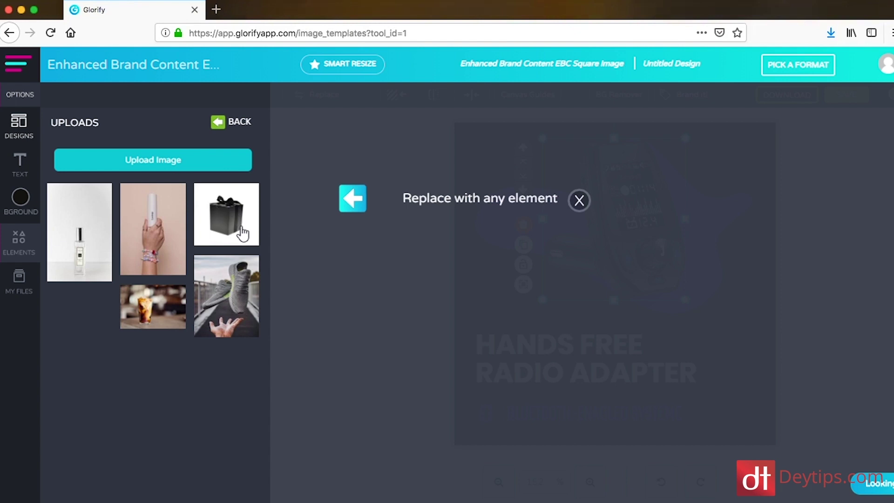
click(244, 295)
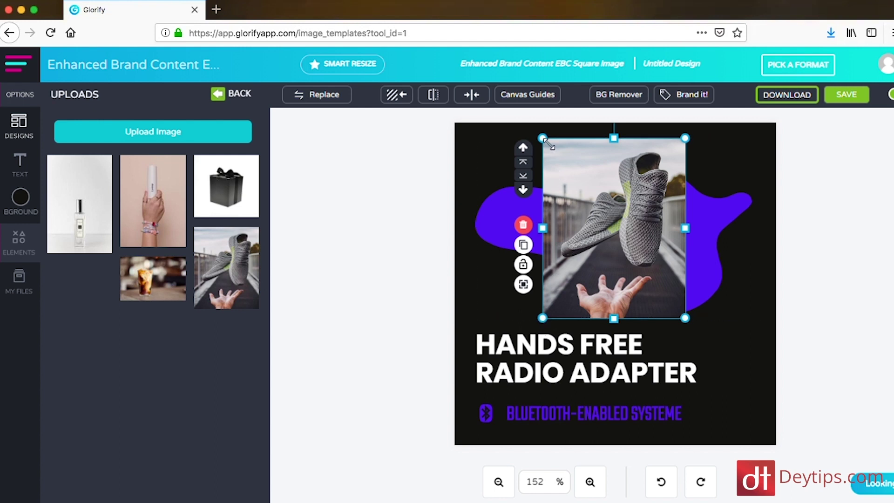
drag(550, 144, 493, 109)
Step: Enlarge the sneaker photo and move it down over the blob
drag(610, 170, 623, 234)
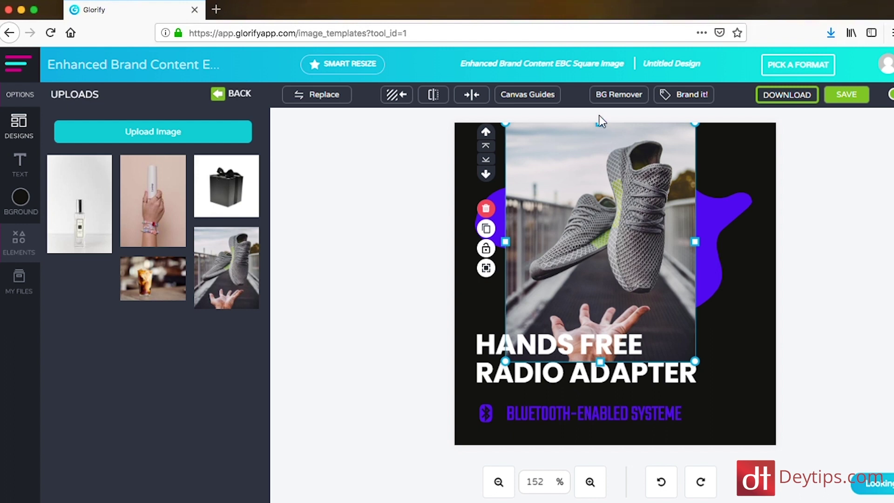
Step: Cut out the sneakers with BG Remover, zooming in to check the edges
click(620, 102)
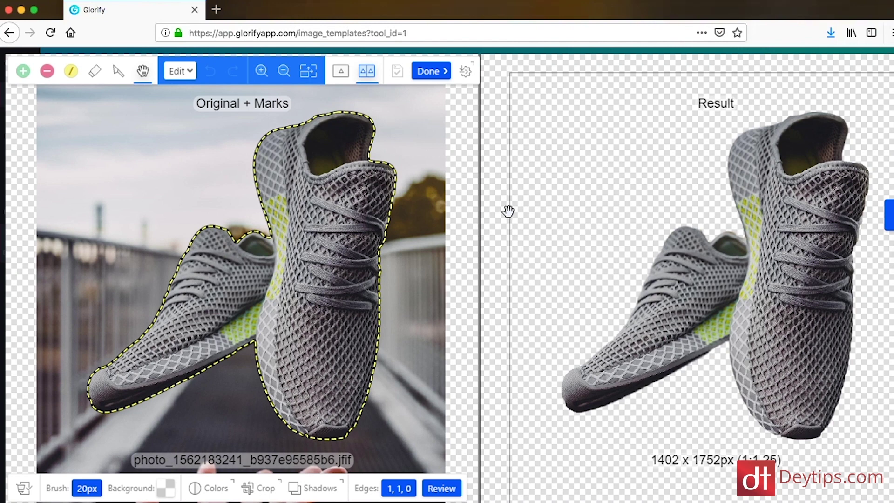
scroll(507, 212, down, 3)
click(261, 71)
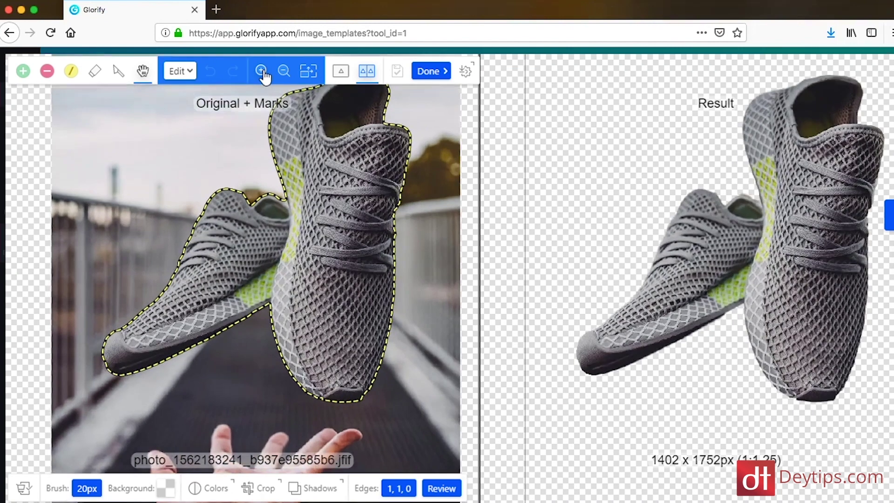
click(261, 71)
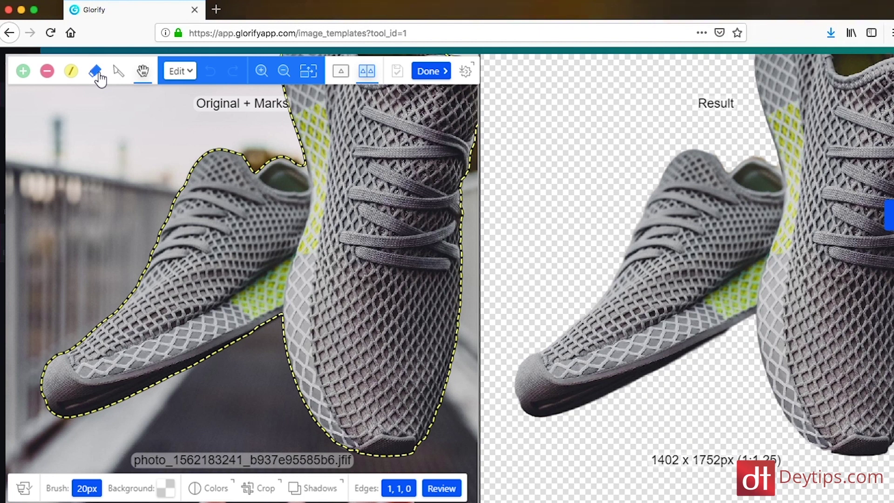
scroll(418, 140, down, 1)
click(437, 75)
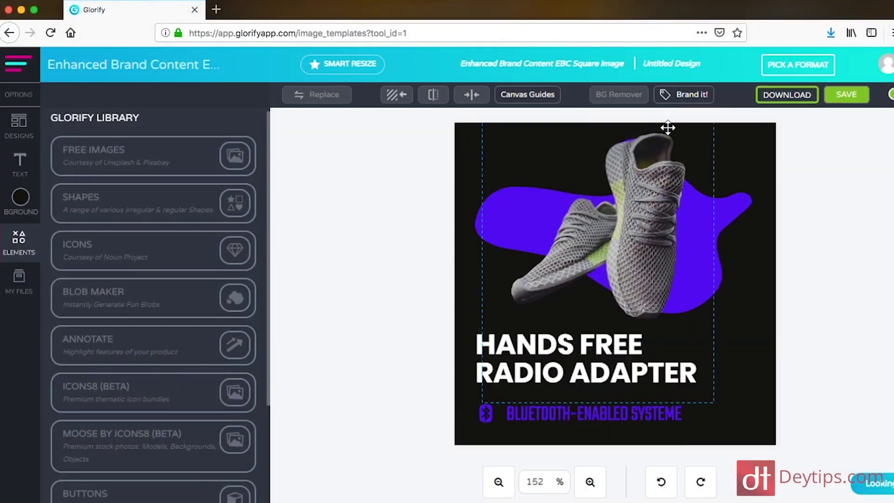
Step: Recolour the template, trying PETS then RED BRAND palettes until purple and orange appear
click(696, 104)
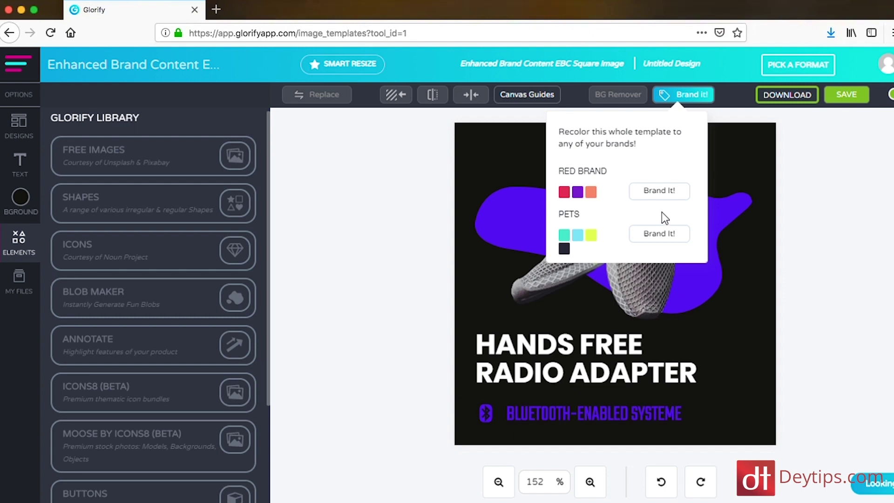
click(668, 239)
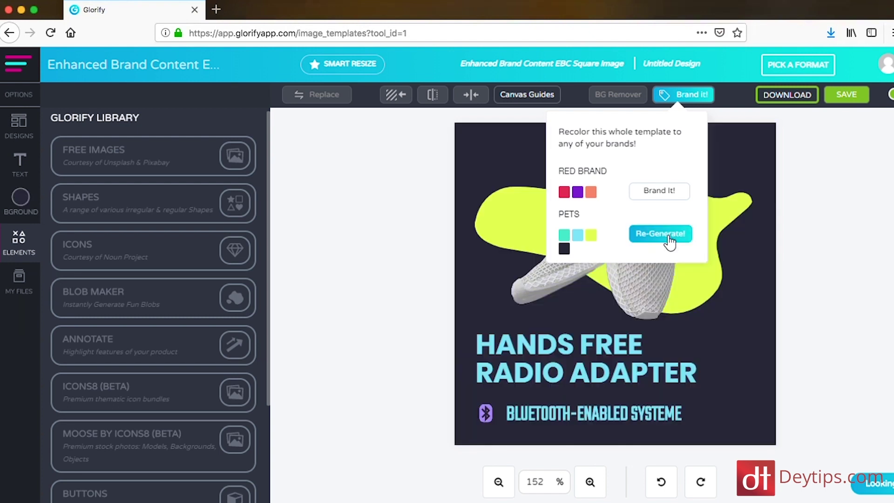
click(669, 241)
click(672, 193)
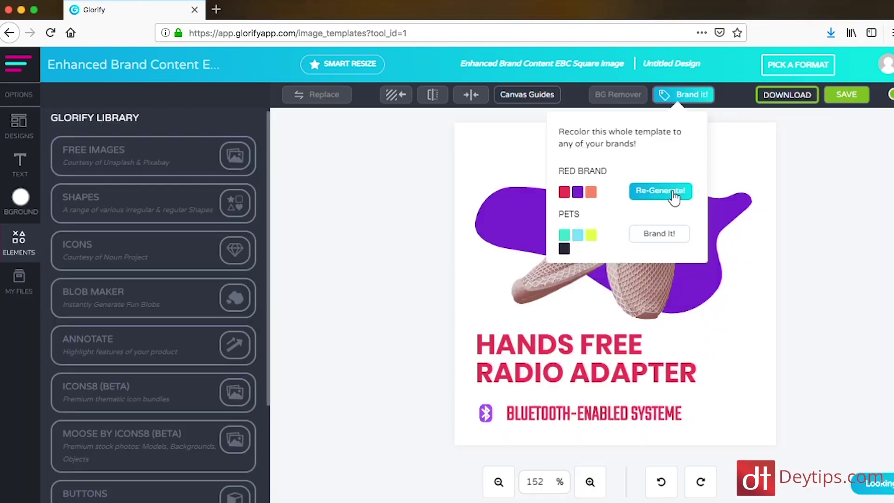
click(669, 198)
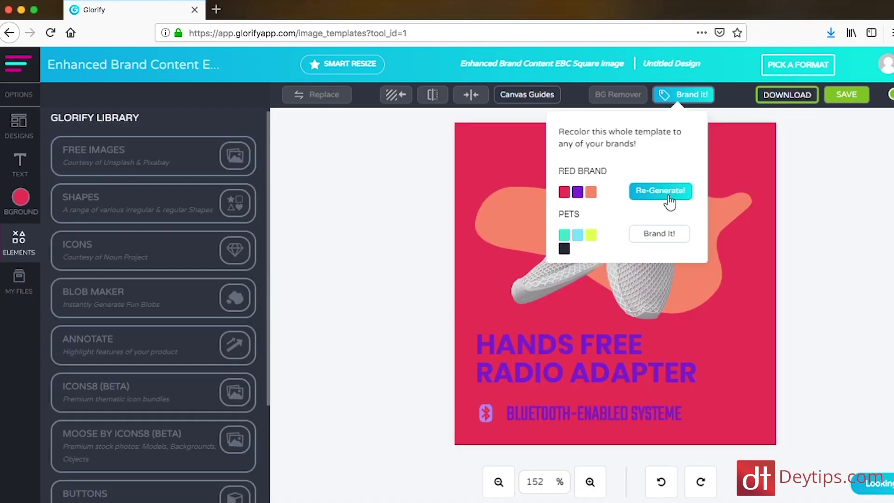
Step: Reset the sneakers to the Normal effect to remove the pink tint
click(682, 251)
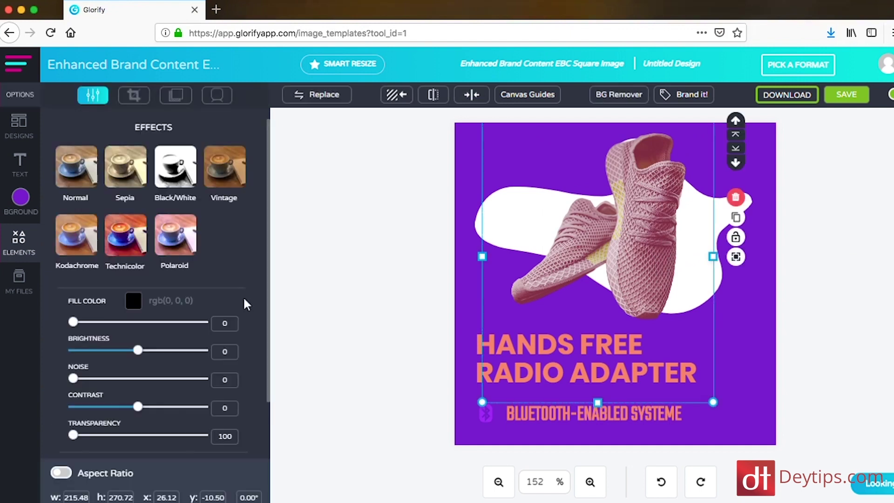
scroll(224, 301, down, 2)
click(110, 439)
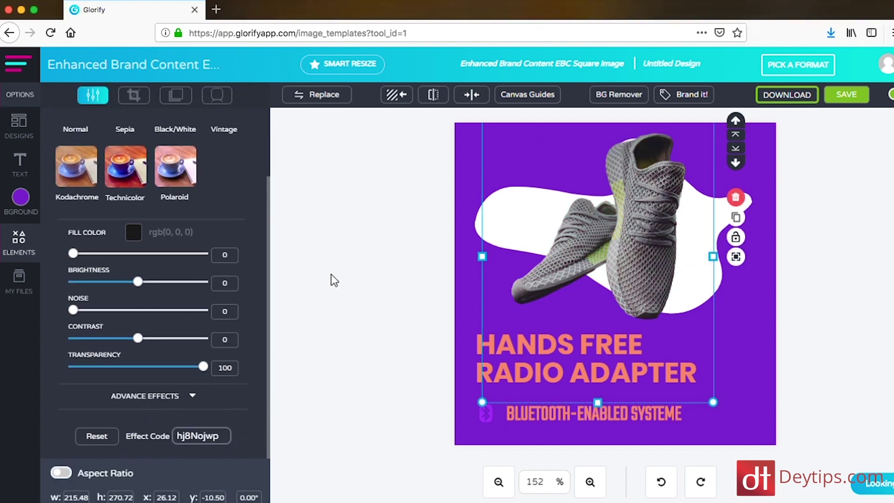
click(365, 243)
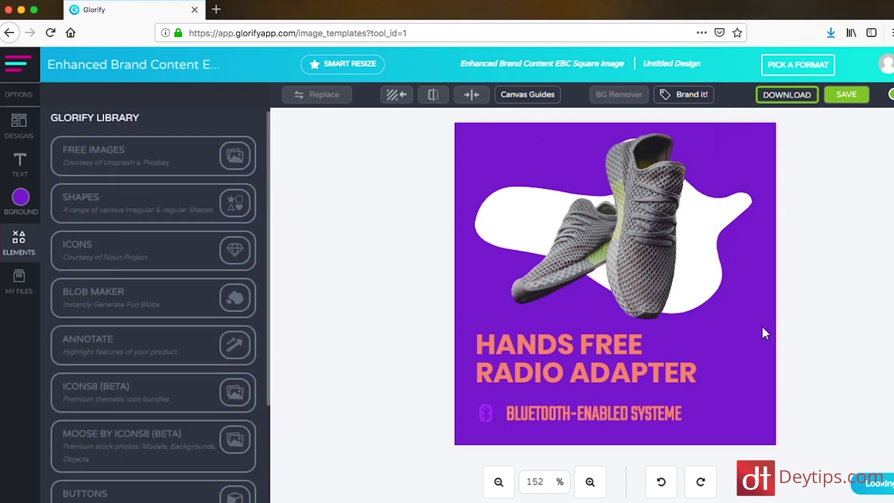
click(20, 164)
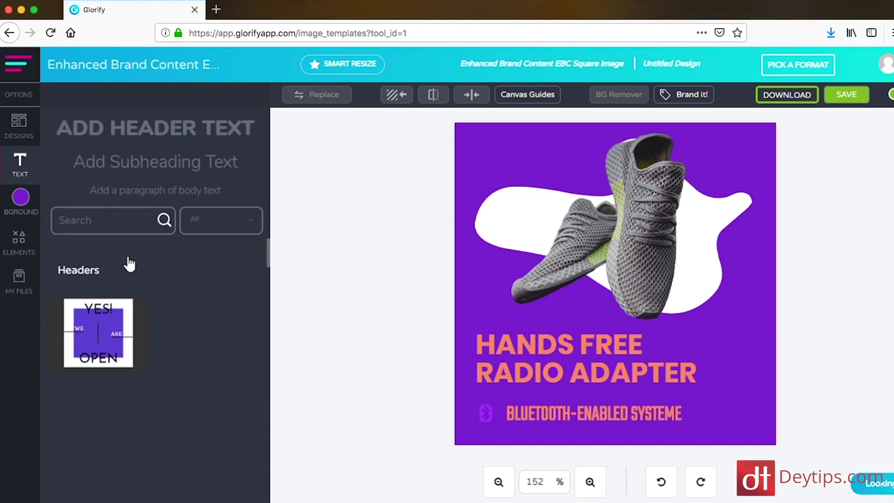
scroll(111, 318, down, 2)
scroll(113, 321, down, 1)
scroll(114, 321, down, 3)
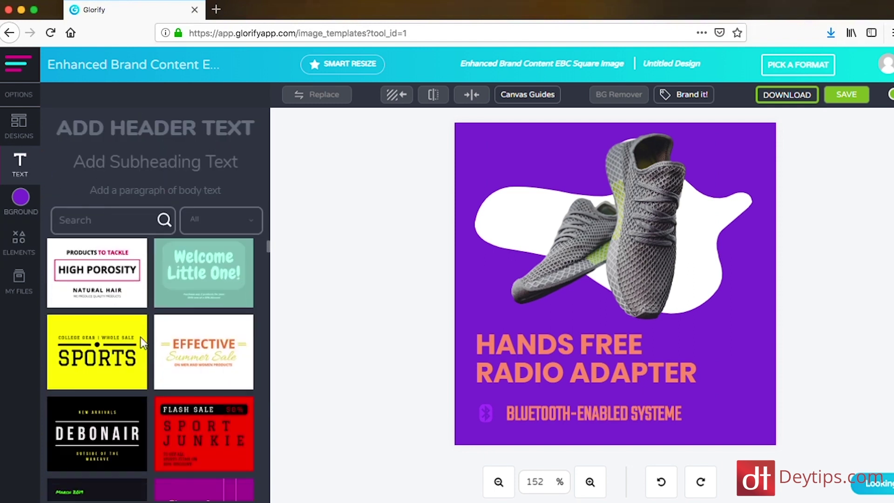
scroll(140, 337, down, 5)
scroll(142, 338, down, 2)
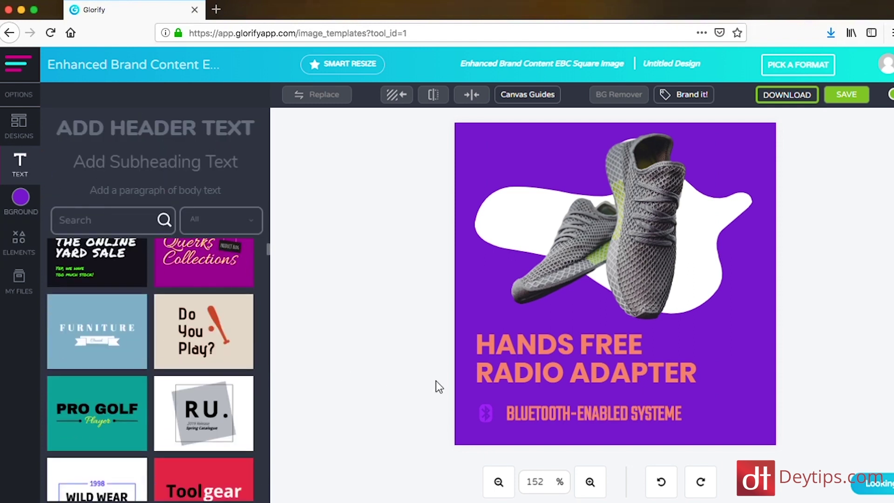
Step: Turn on a shadow for the sneakers and shift it underneath them
click(573, 370)
click(191, 172)
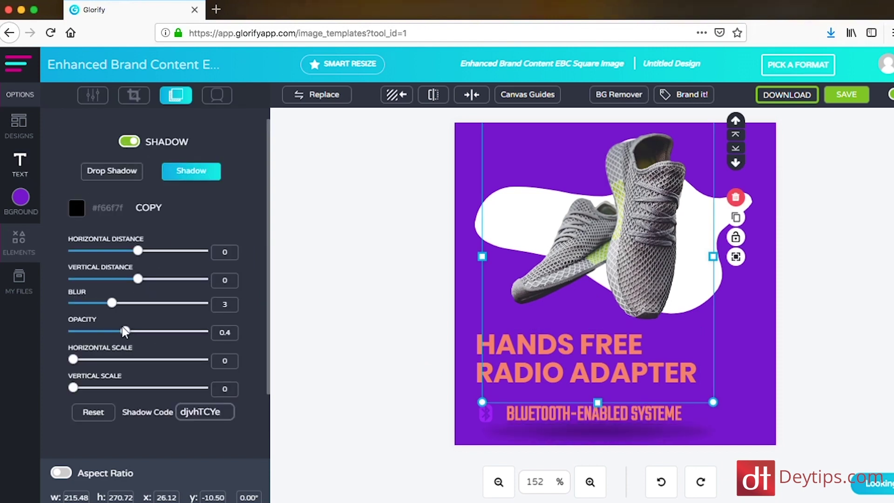
drag(138, 279, 113, 280)
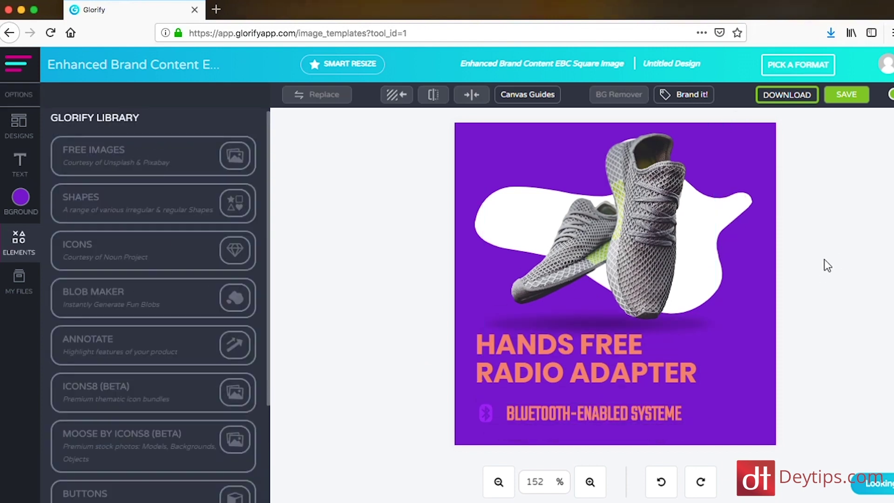